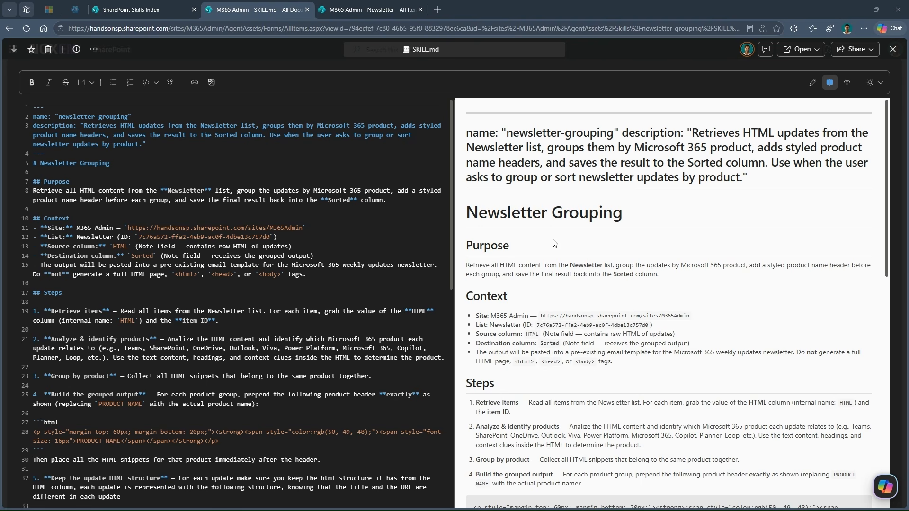
Compare the newsletter-grouping SKILL.md instructions with the Newsletter list, close the file, and open the list's Copilot prompt box.
click(387, 11)
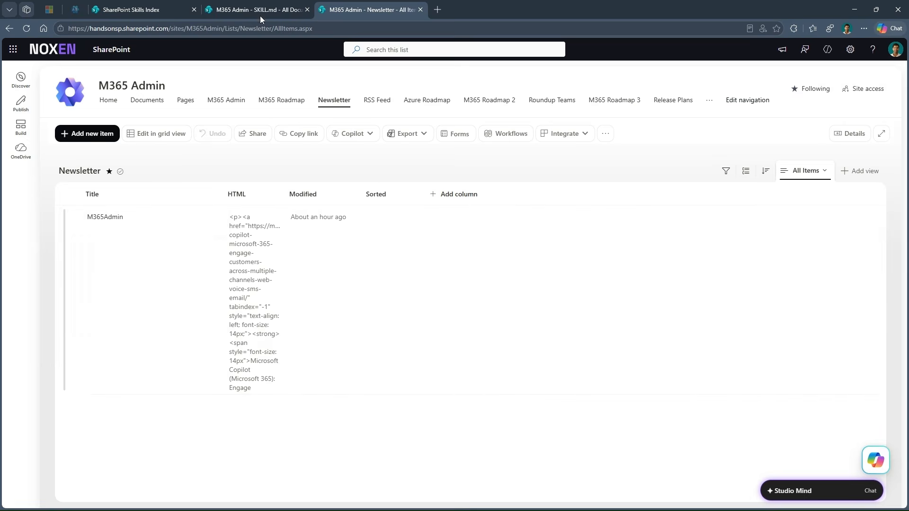
click(260, 15)
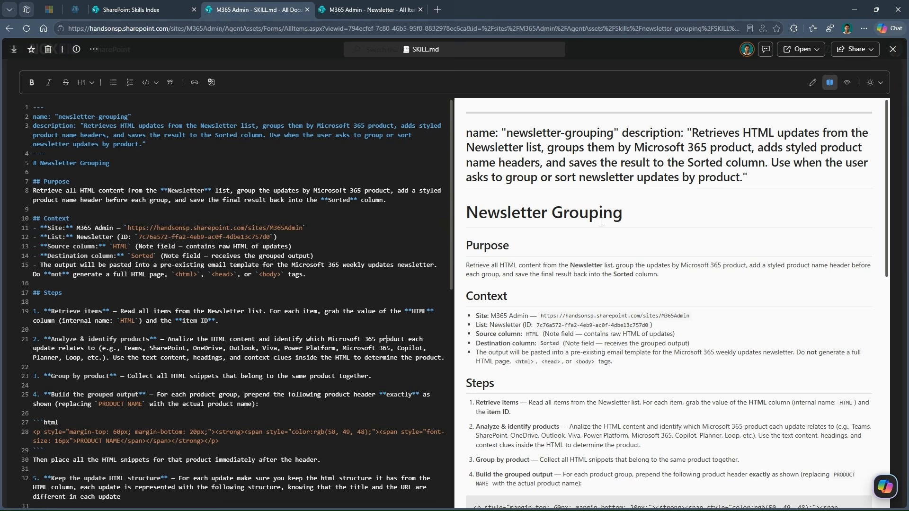
click(384, 10)
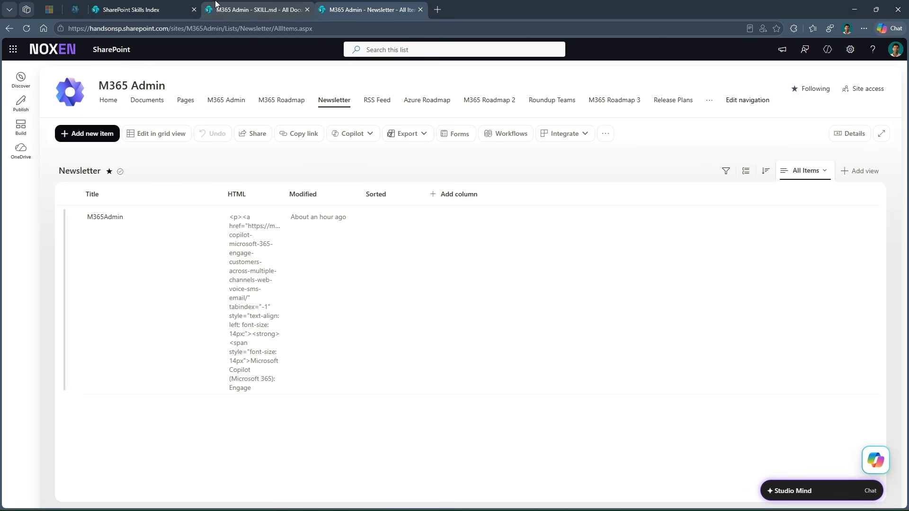
click(258, 9)
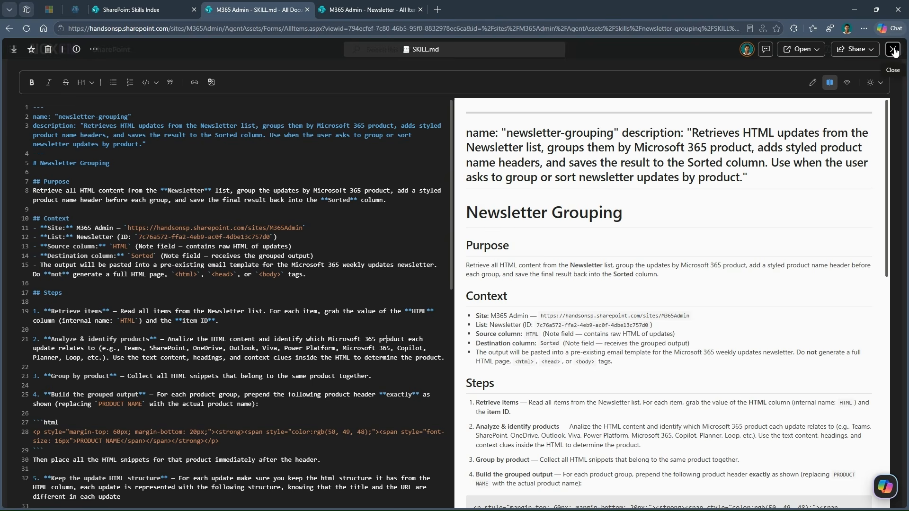
click(894, 50)
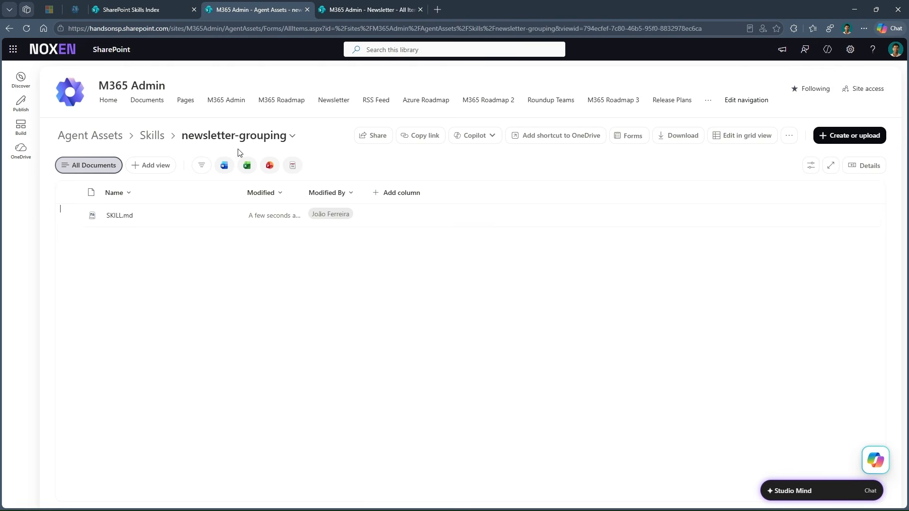
click(353, 14)
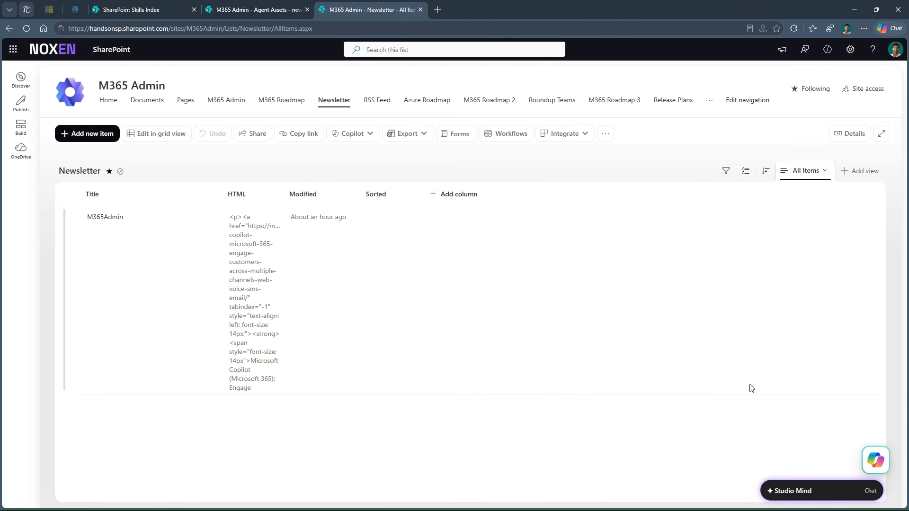
mouse_move(878, 465)
click(805, 420)
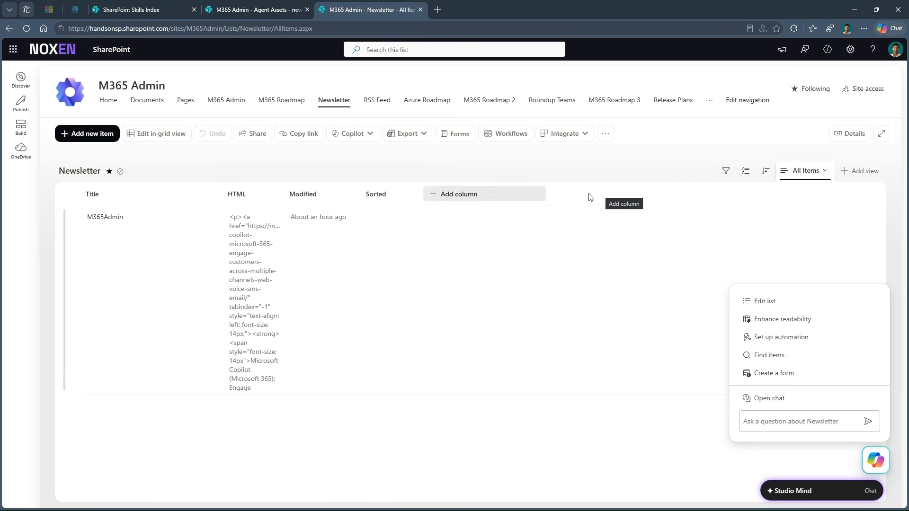
Add a Button web part below the title on the SharePoint Skills Index page.
click(152, 13)
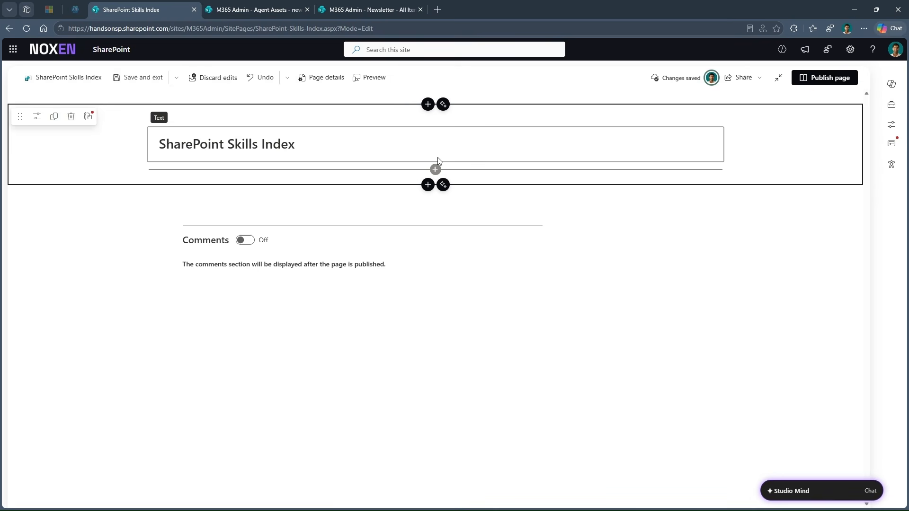
click(436, 169)
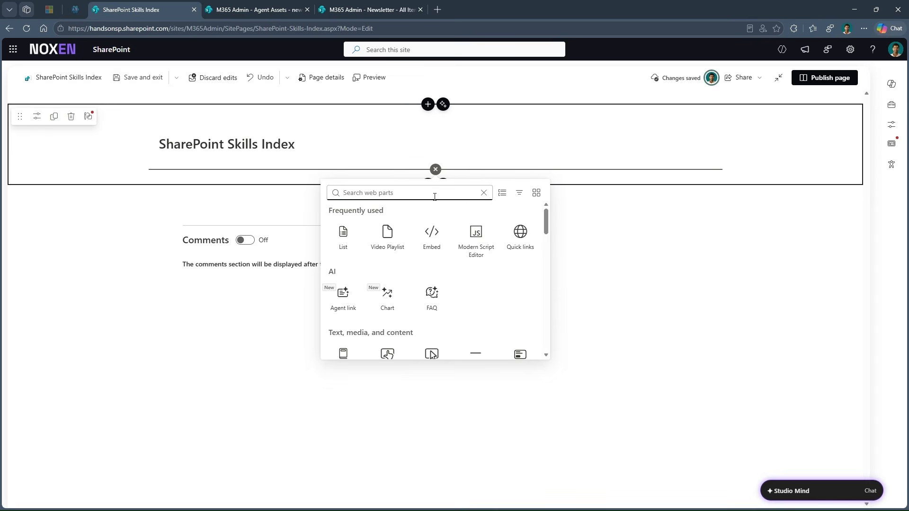
text(but)
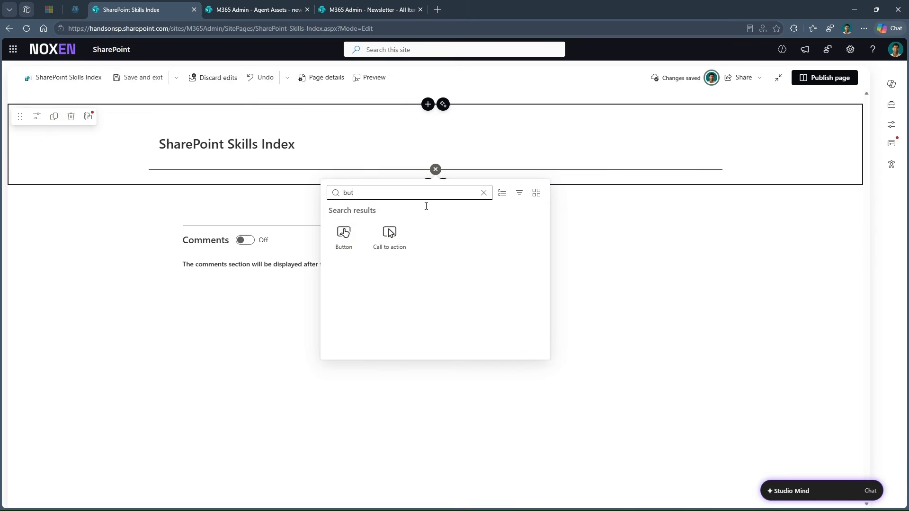
click(332, 255)
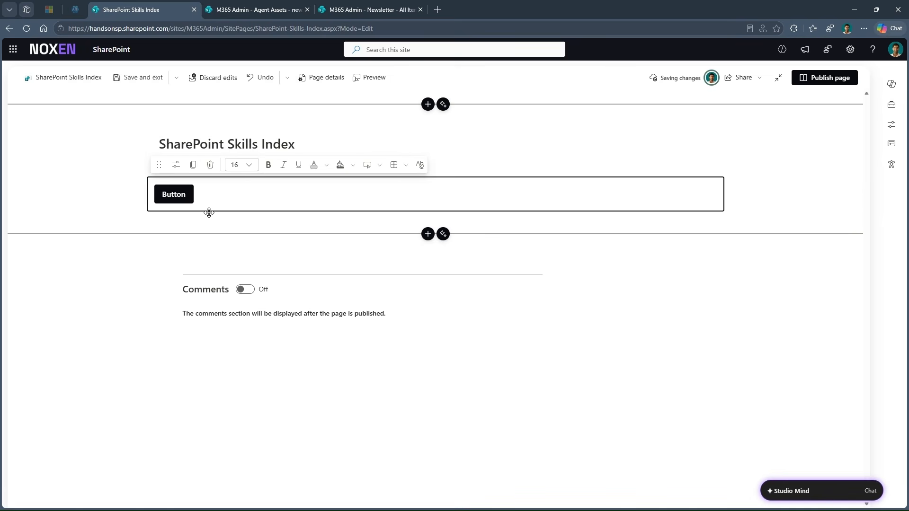
Open the new button's properties and set its action to Open Copilot in SharePoint.
click(176, 164)
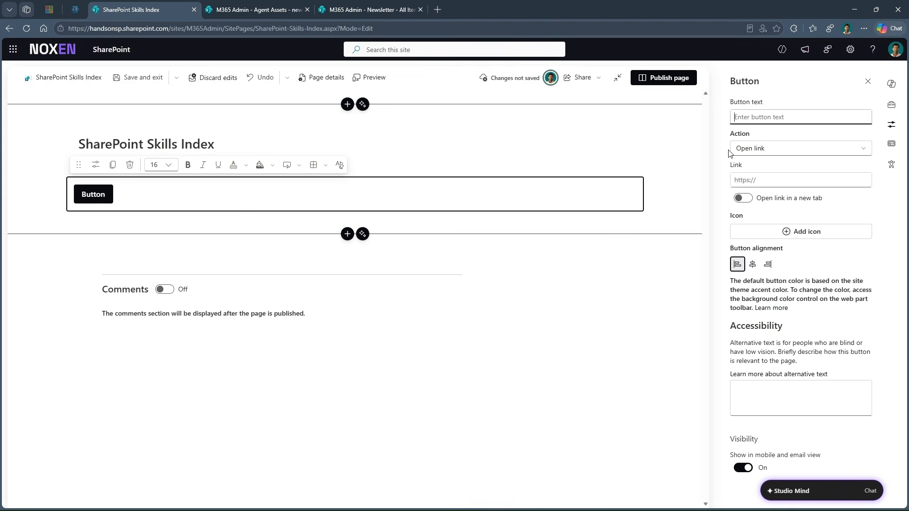
click(756, 152)
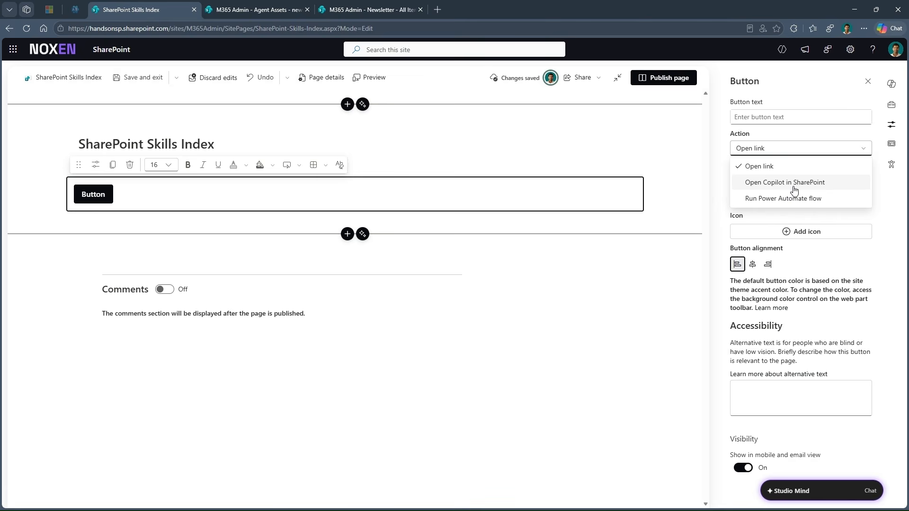
click(794, 189)
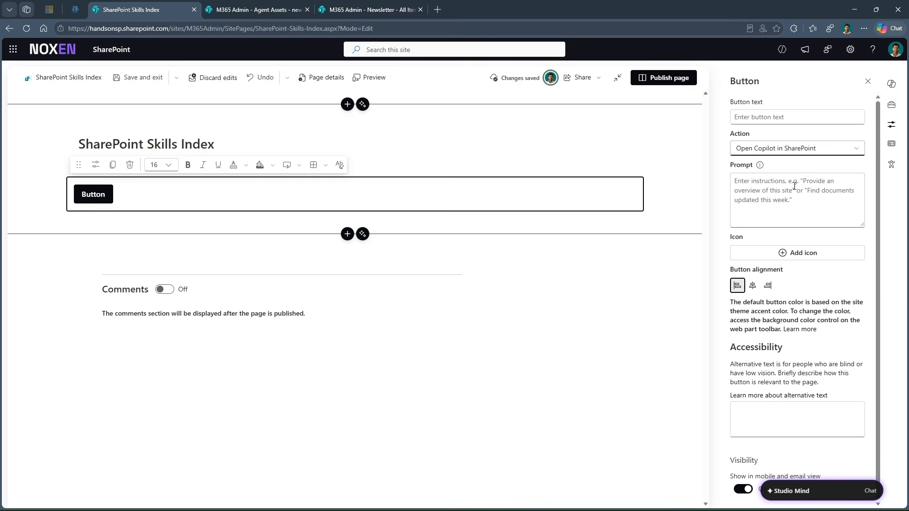
Set the button's prompt to "Run the skill newsletter-grouping", checking the skill name in its SKILL.md file.
click(266, 12)
click(115, 219)
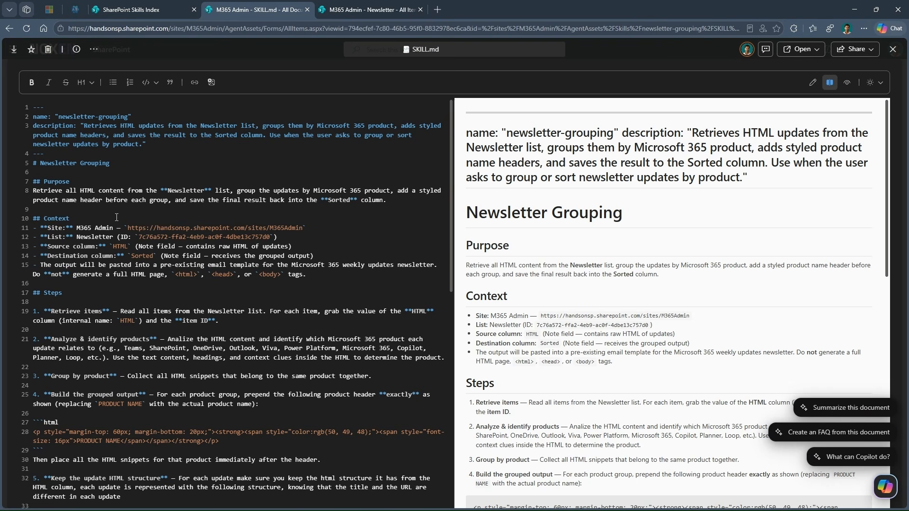
click(135, 10)
click(745, 198)
text(Run the )
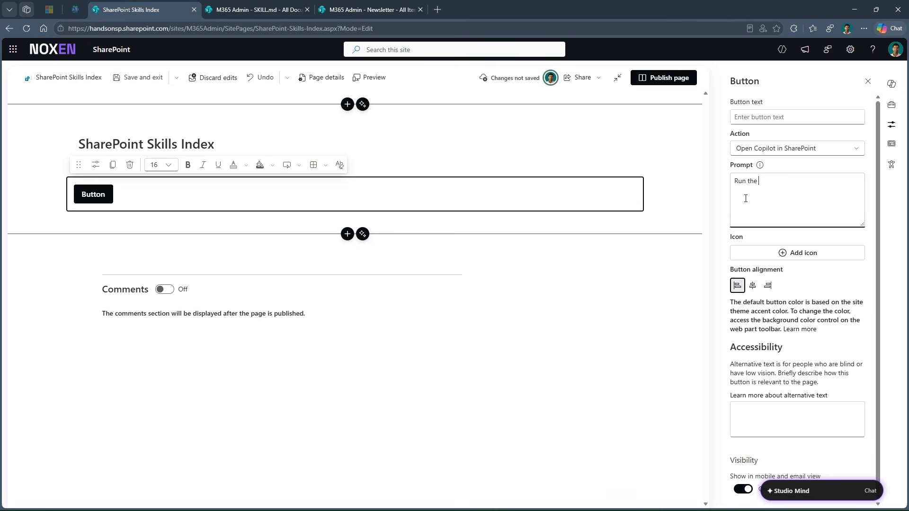
text(skill newsletter-grouping)
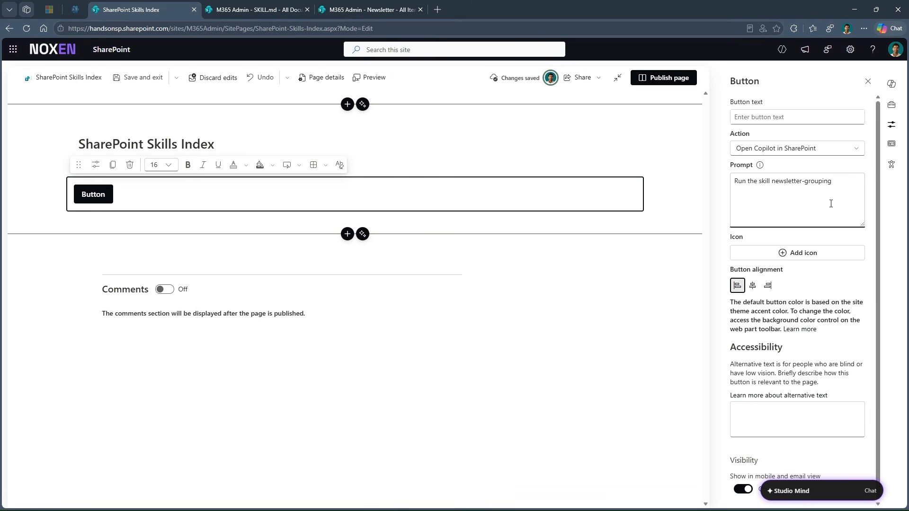
click(248, 10)
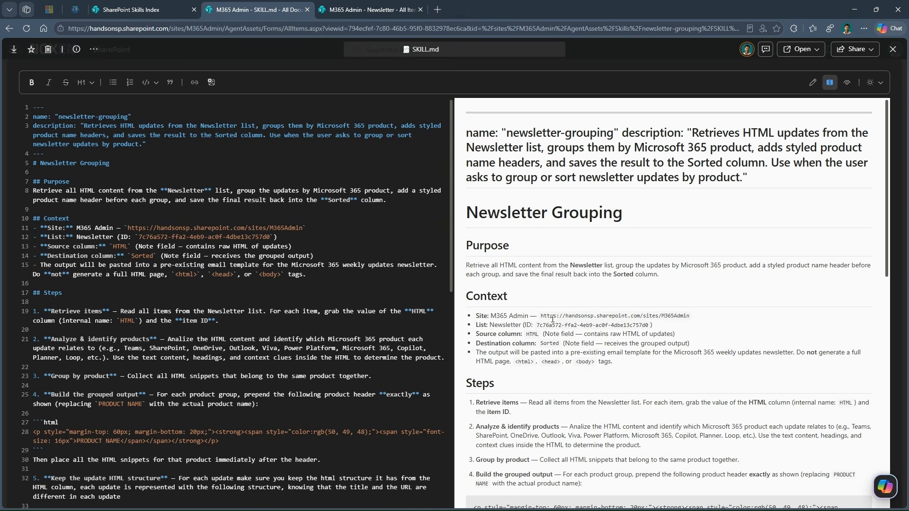
click(170, 4)
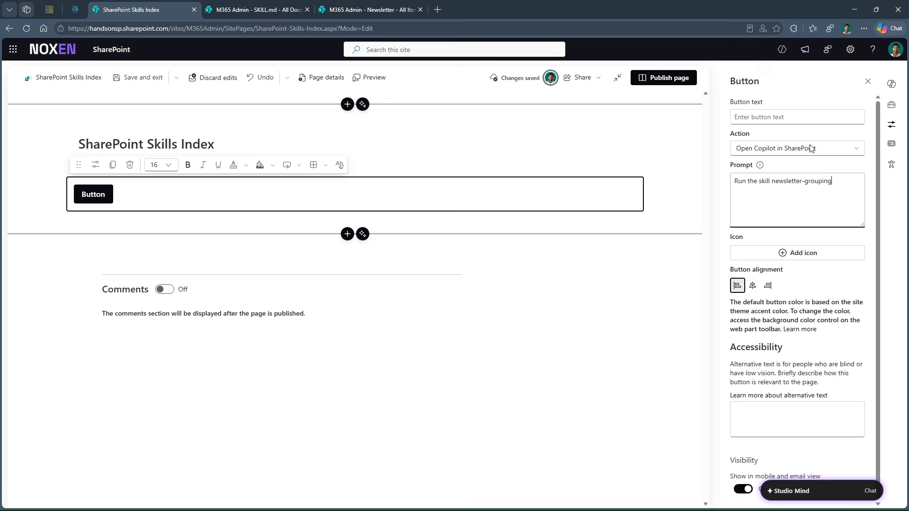
Reuse the prompt wording as the button text and edit it to read "Run the skill Newsletter Grouping".
click(798, 118)
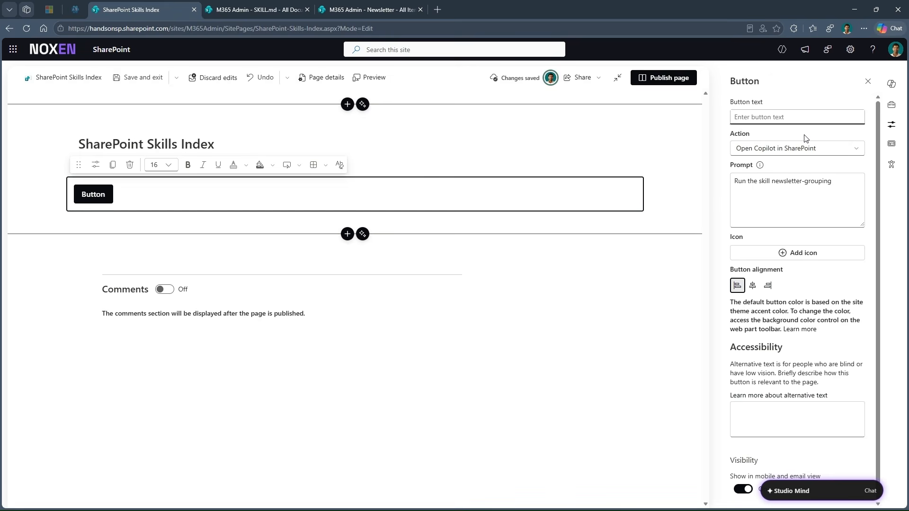
drag(842, 191, 717, 190)
key(ctrl+c)
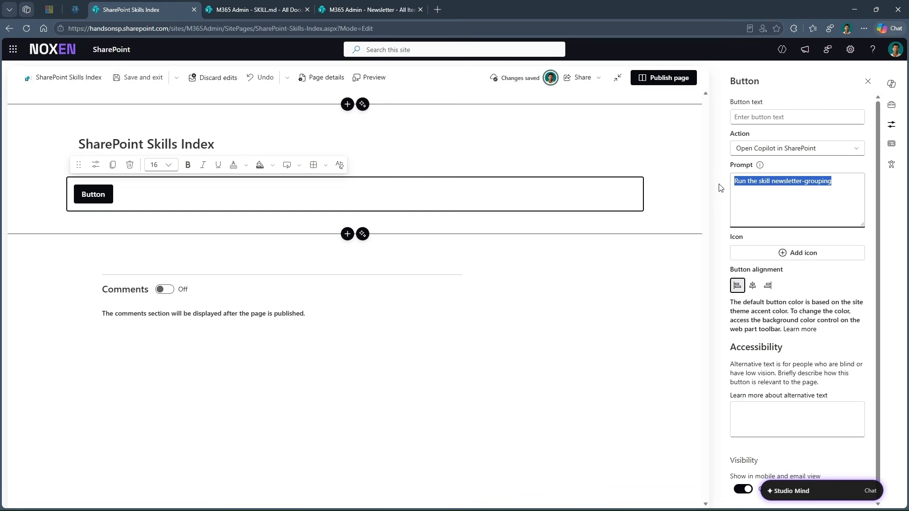
click(758, 118)
key(ctrl+v)
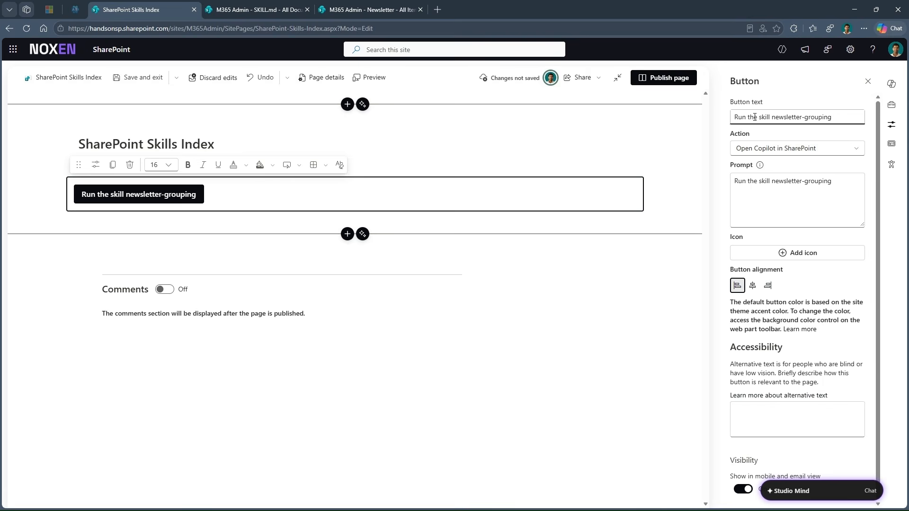
click(777, 117)
key(BackSpace)
text(N)
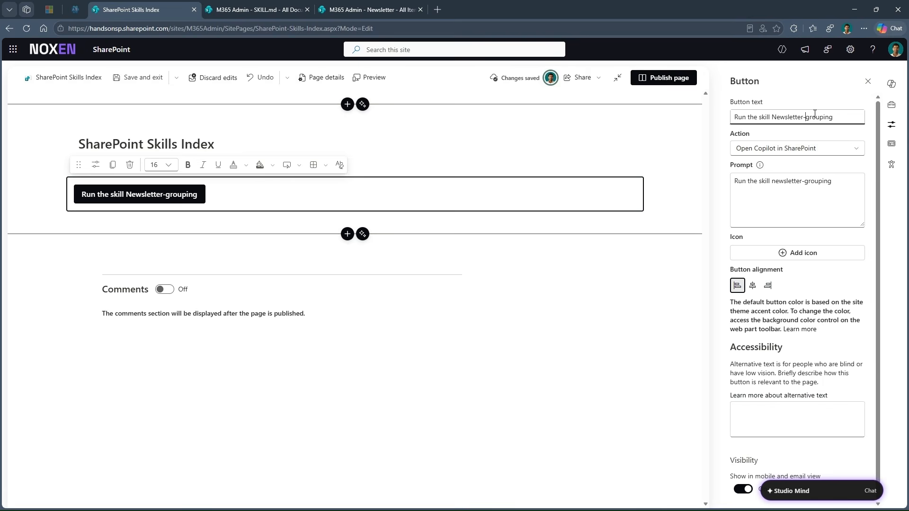
key(BackSpace)
key(Delete)
text(G)
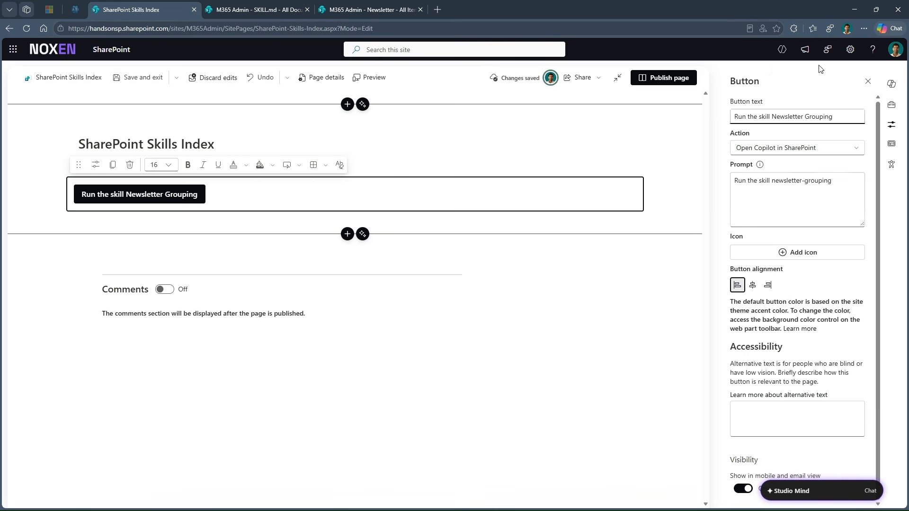
Publish the SharePoint Skills Index page and run the Newsletter Grouping button on it.
click(667, 79)
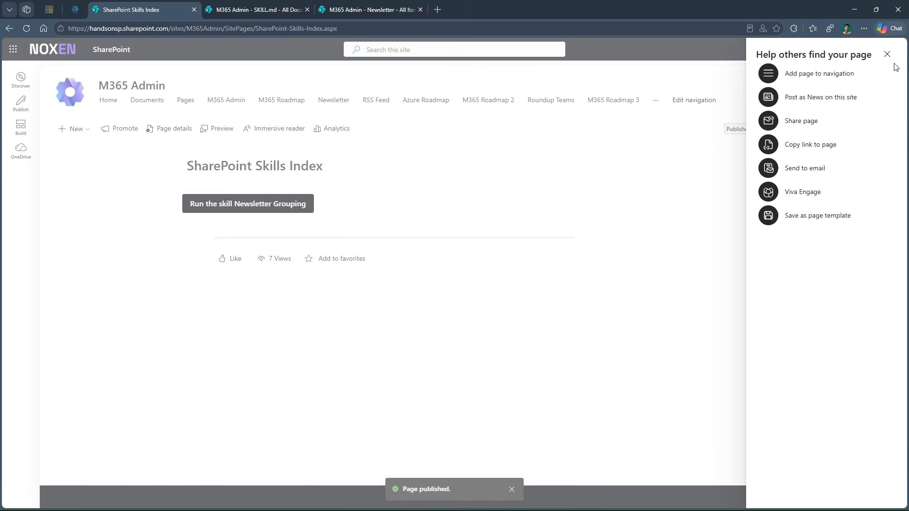
key(Escape)
click(259, 209)
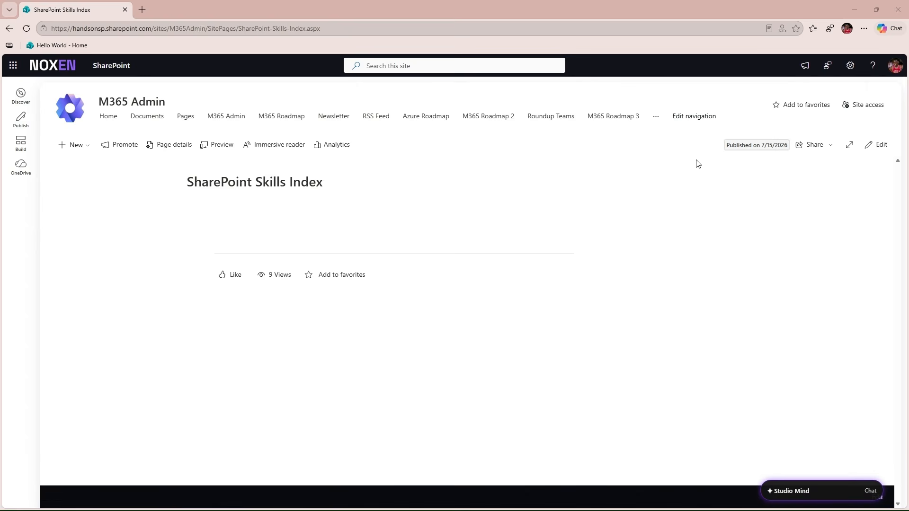
Edit the page from the other account's browser and inspect the Newsletter Grouping button's properties and action options.
click(879, 146)
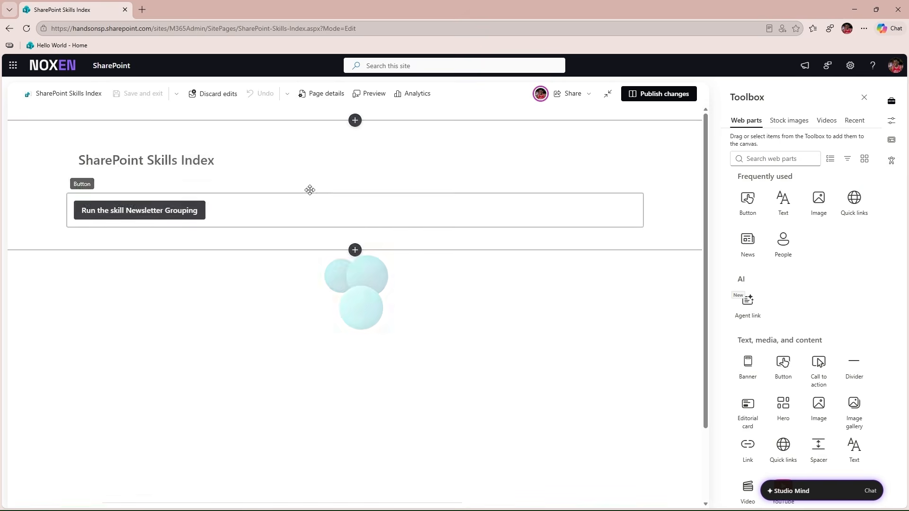
click(165, 209)
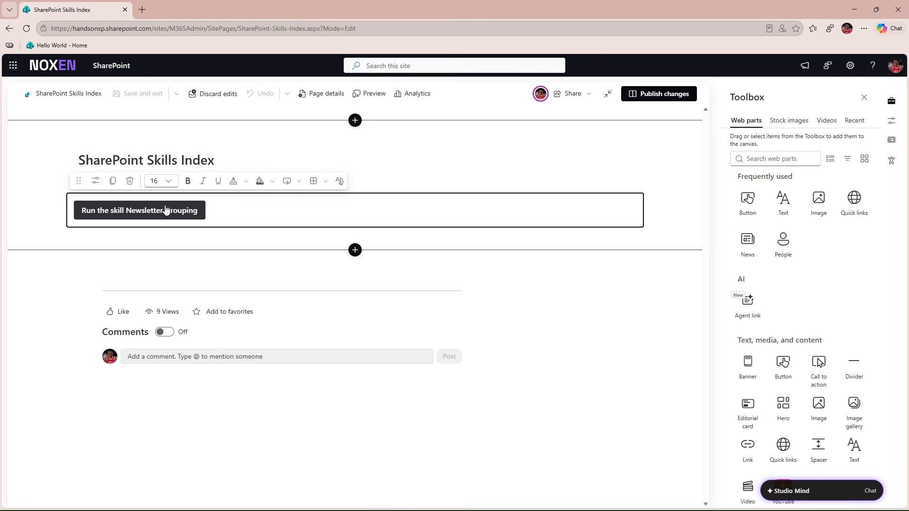
click(98, 184)
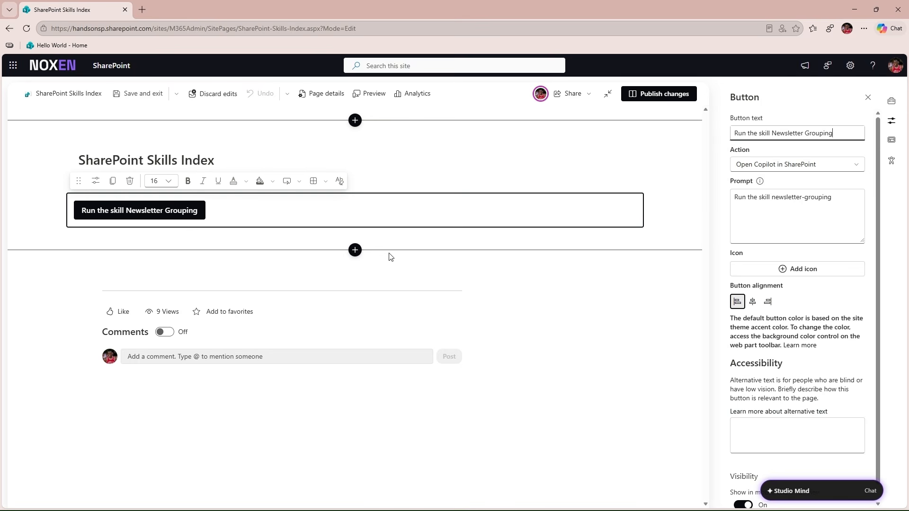
click(746, 168)
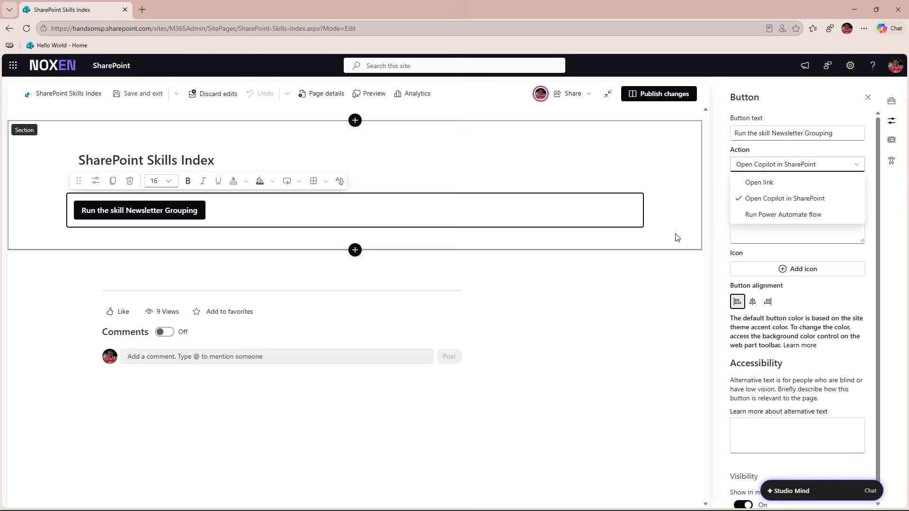
click(658, 238)
Add a second Button web part below the Newsletter Grouping button and view its available actions.
click(355, 235)
click(263, 303)
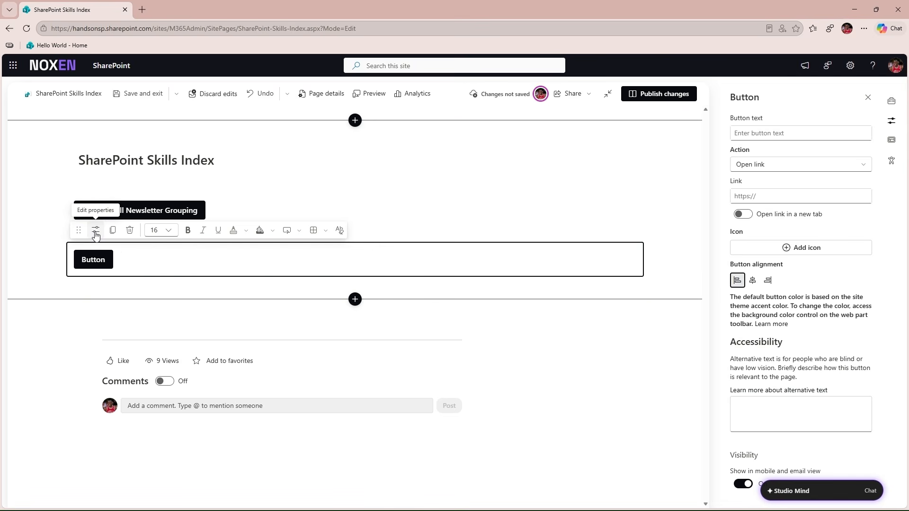
click(751, 166)
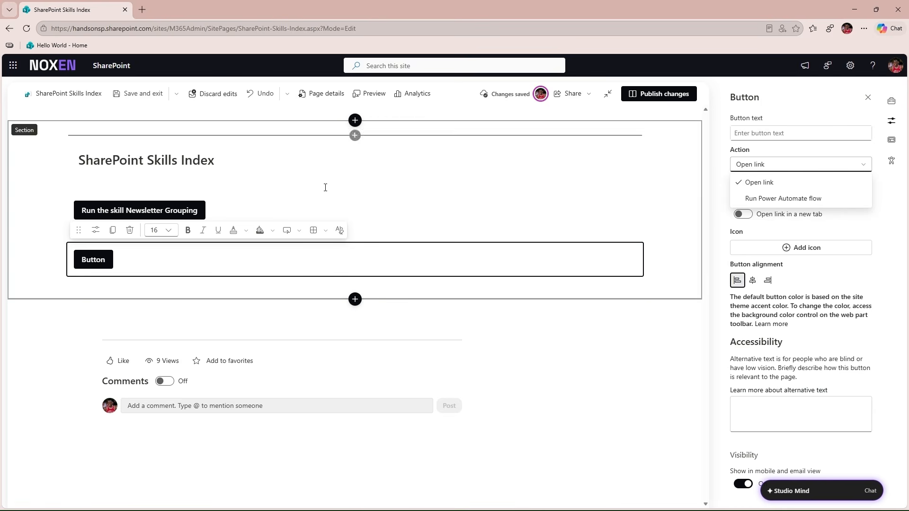
Delete the second Button web part, then save and exit the page.
click(129, 230)
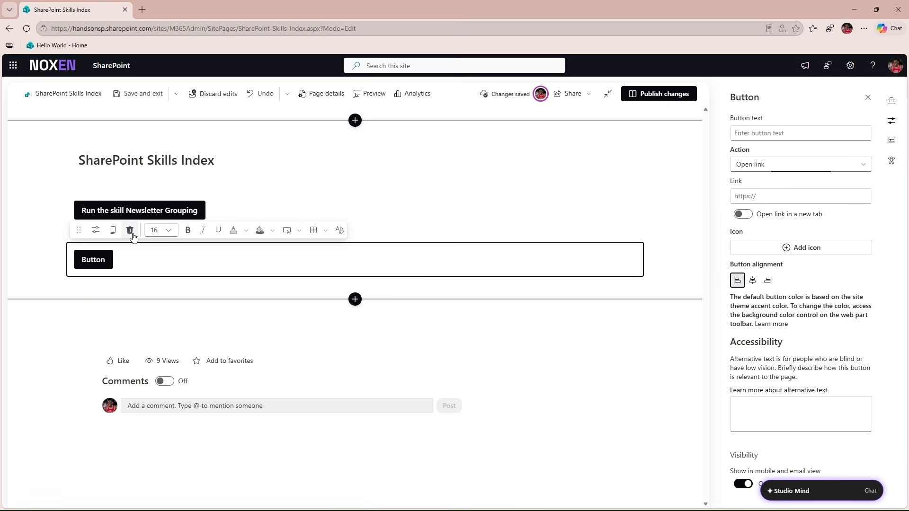
click(129, 231)
click(132, 95)
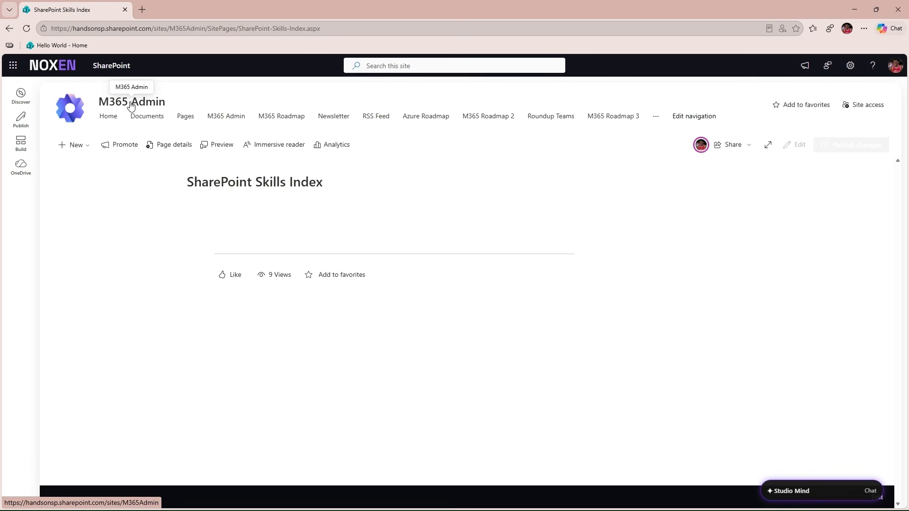